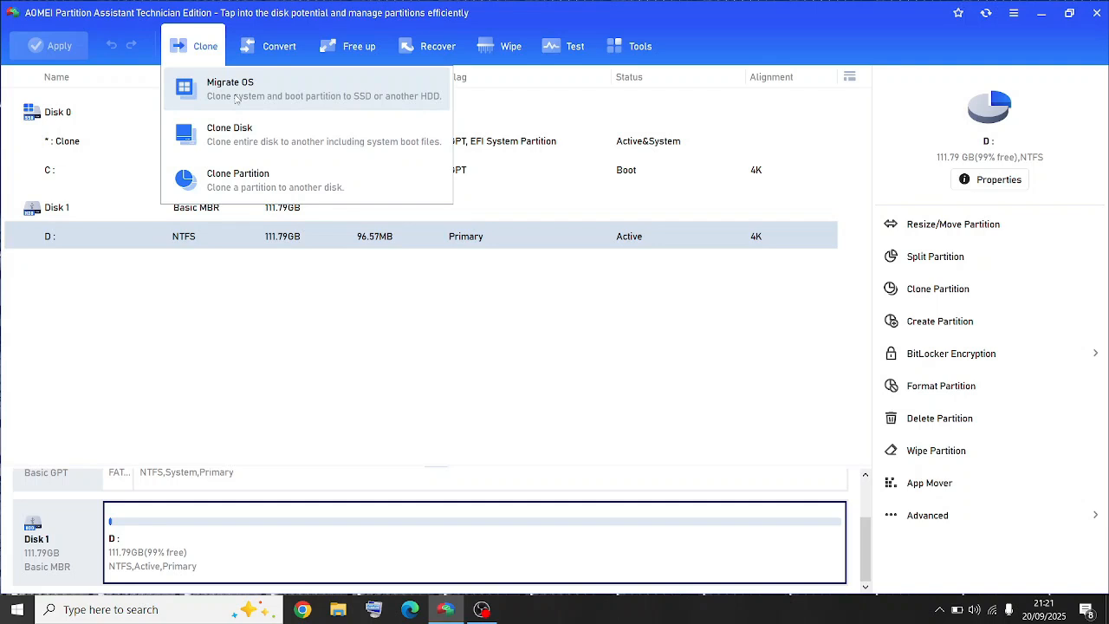
Start an OS migration from Disk 0 to the D: partition on Disk 1, accepting the loss of the destination's data
click(235, 98)
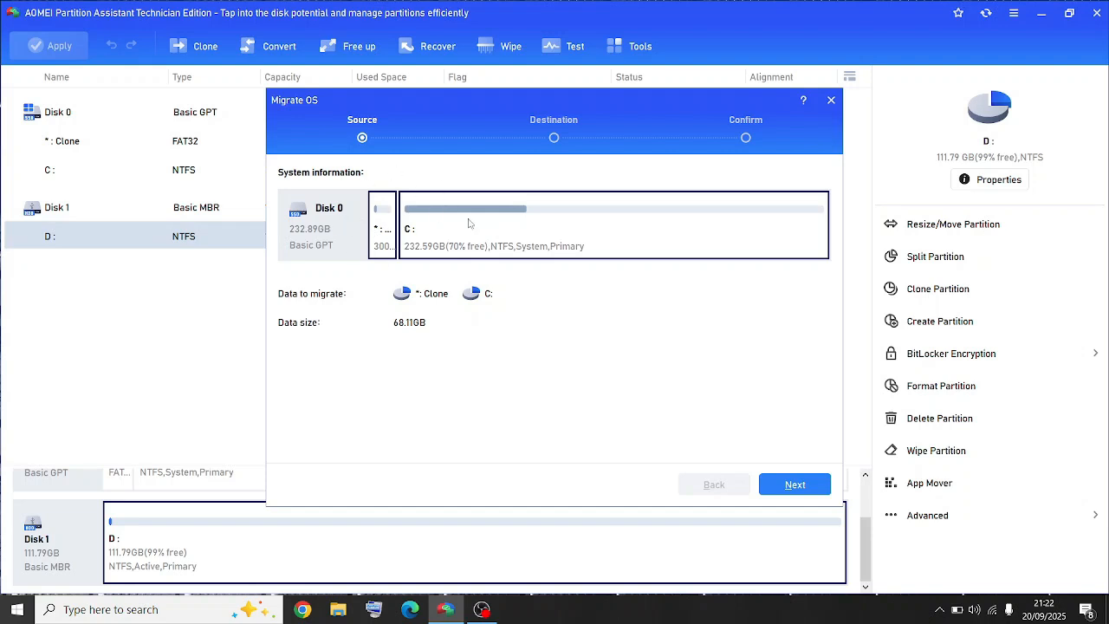
click(792, 491)
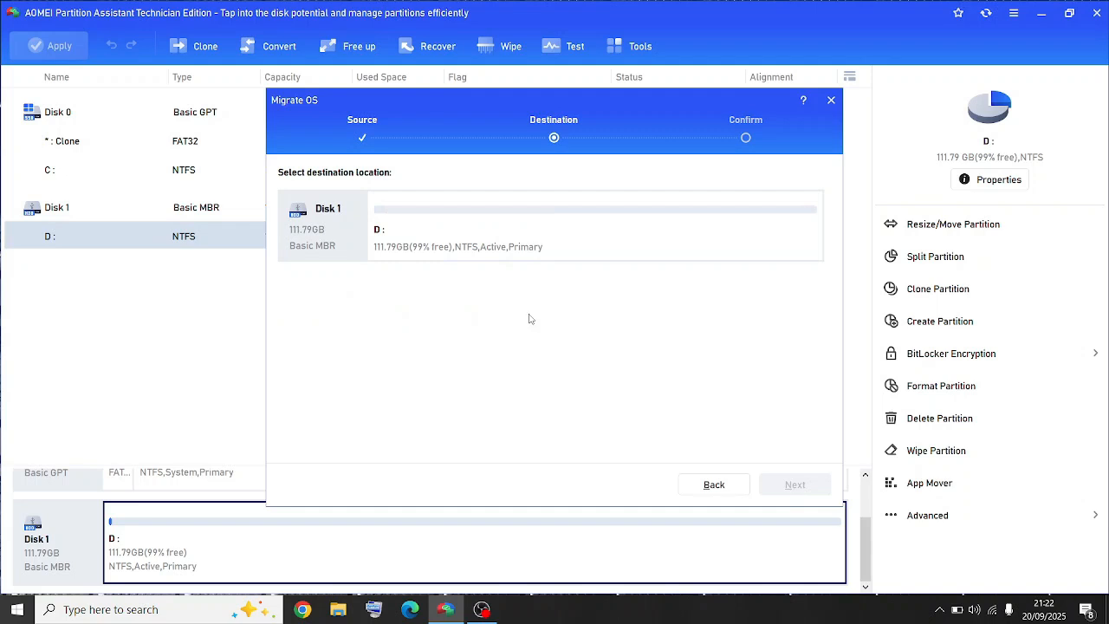
click(496, 242)
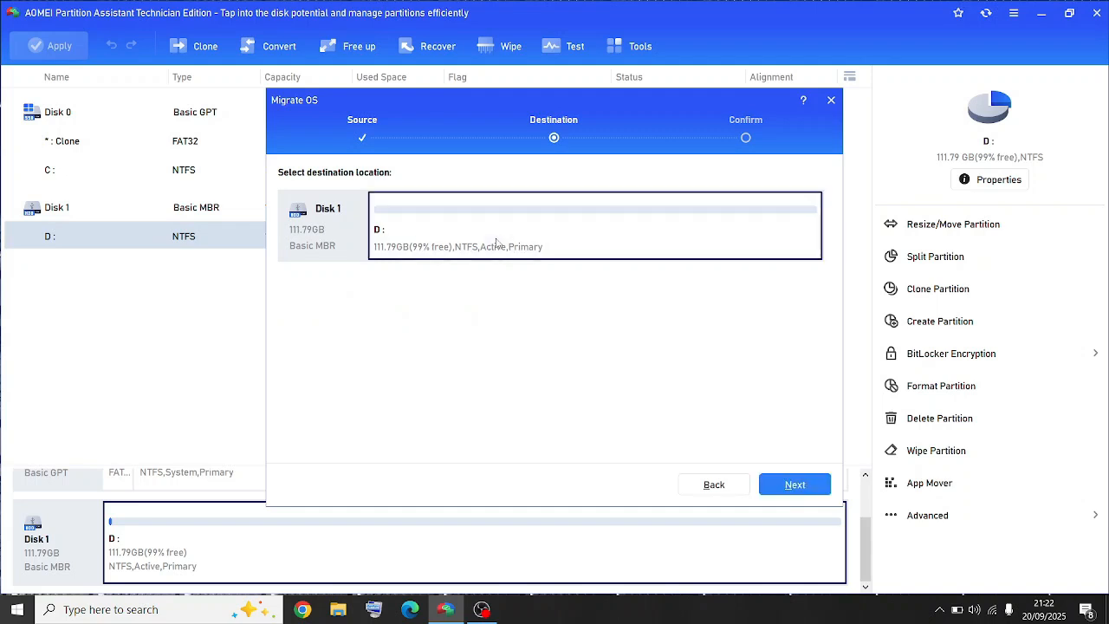
click(793, 484)
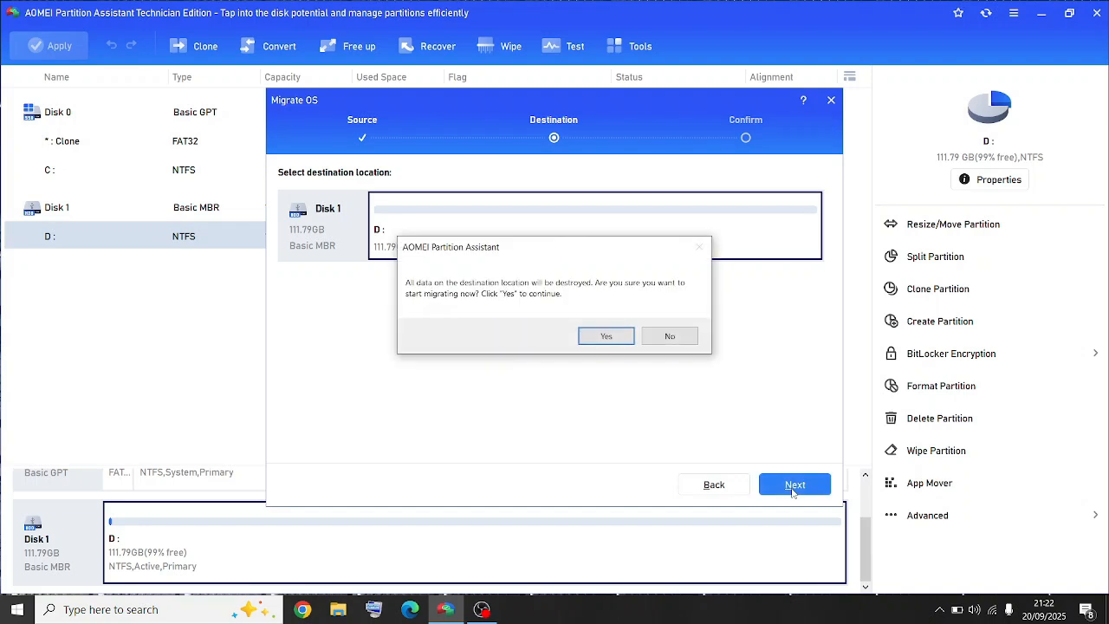
click(605, 337)
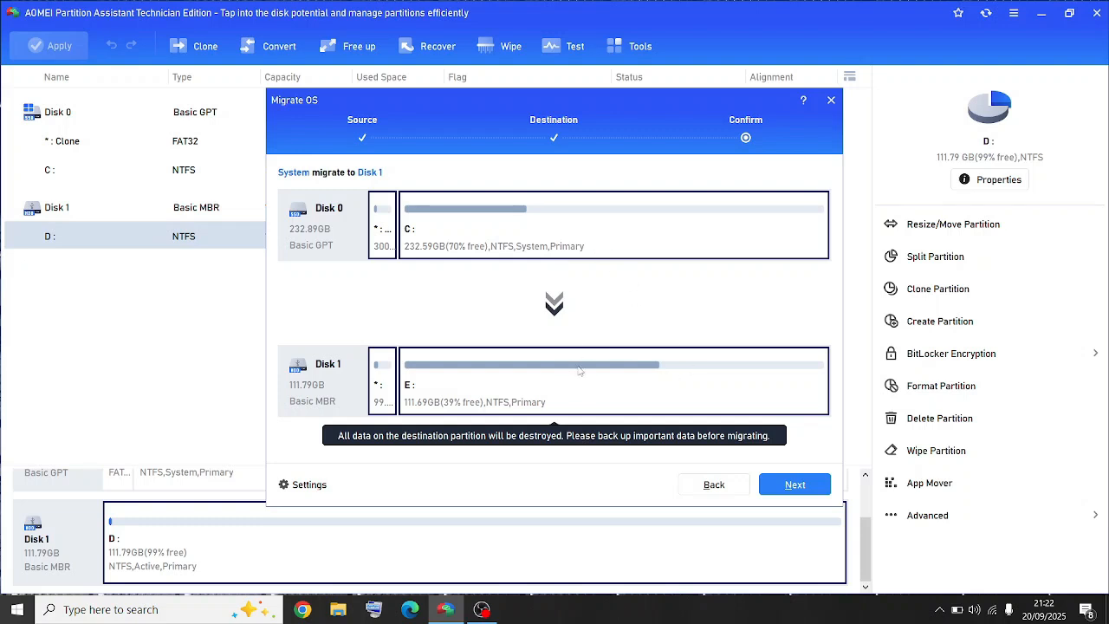
click(310, 485)
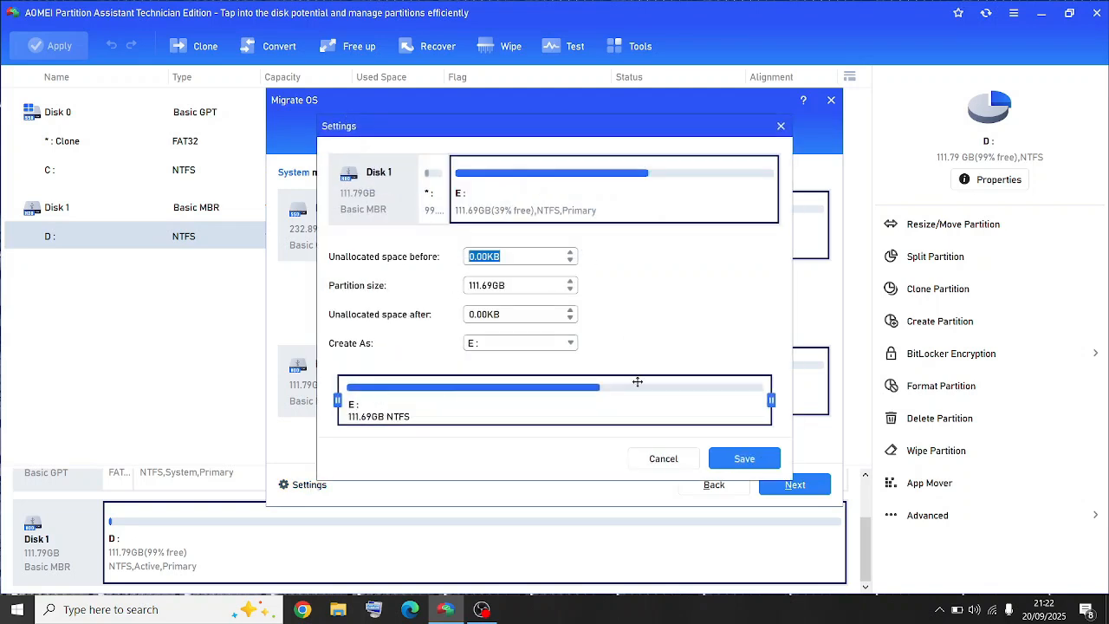
mouse_move(764, 394)
mouse_down()
mouse_move(670, 395)
mouse_move(773, 395)
mouse_up()
click(664, 459)
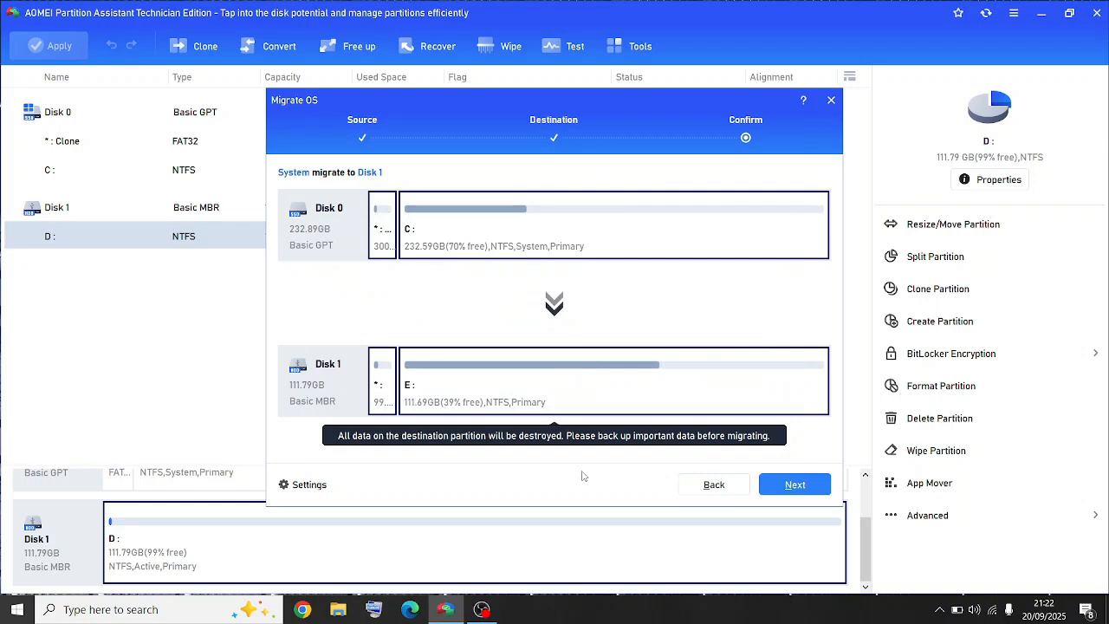
Queue the OS migration to Disk 1, apply the pending operation and proceed with it
click(791, 485)
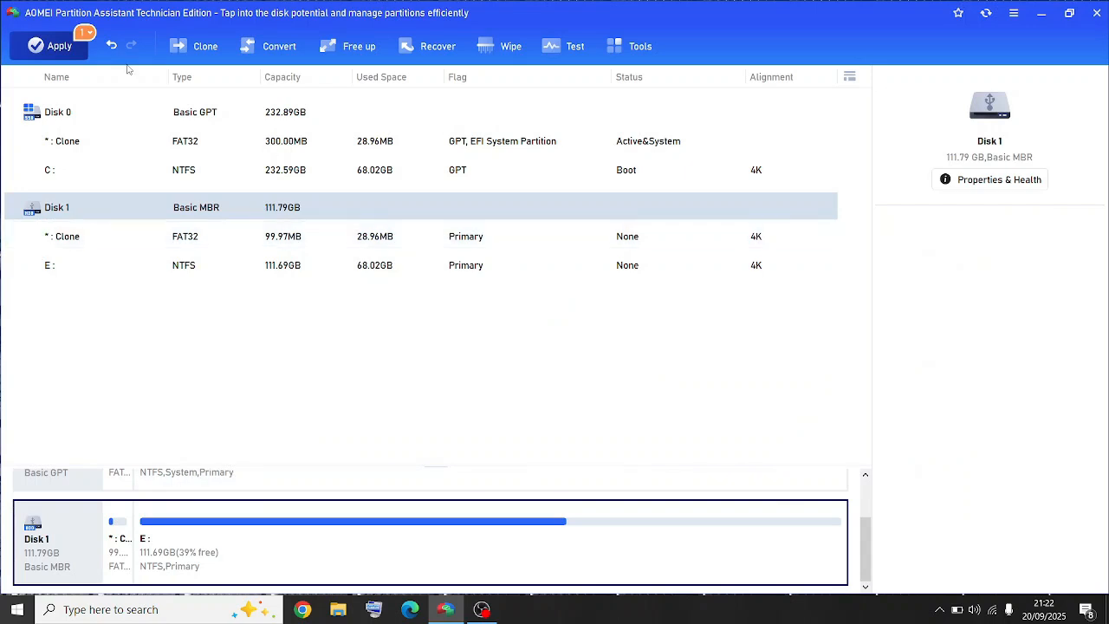
click(51, 45)
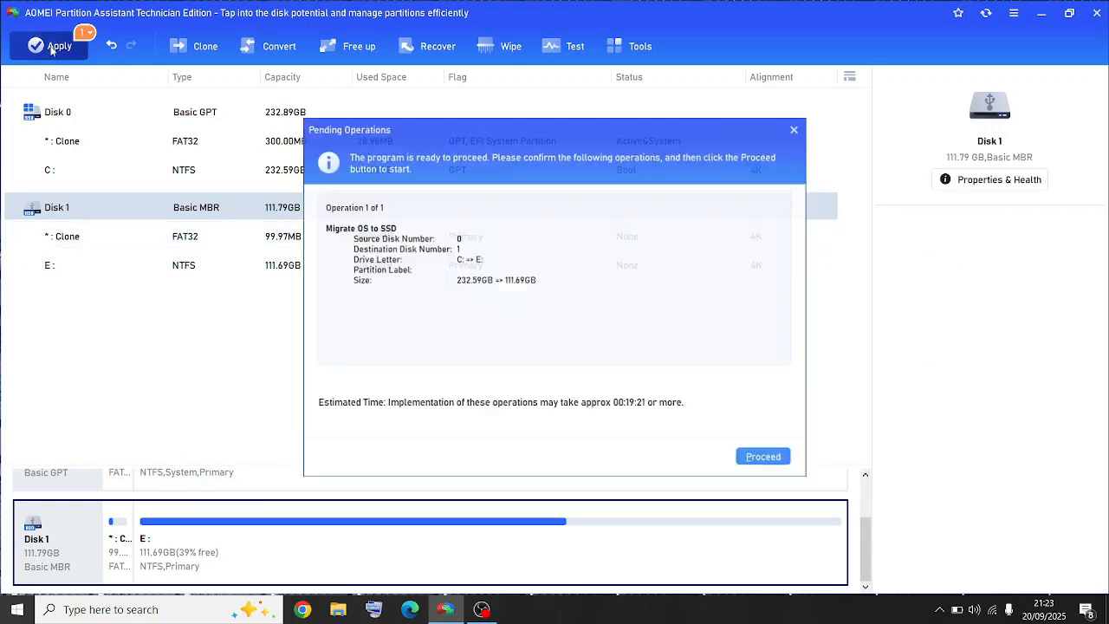
click(747, 461)
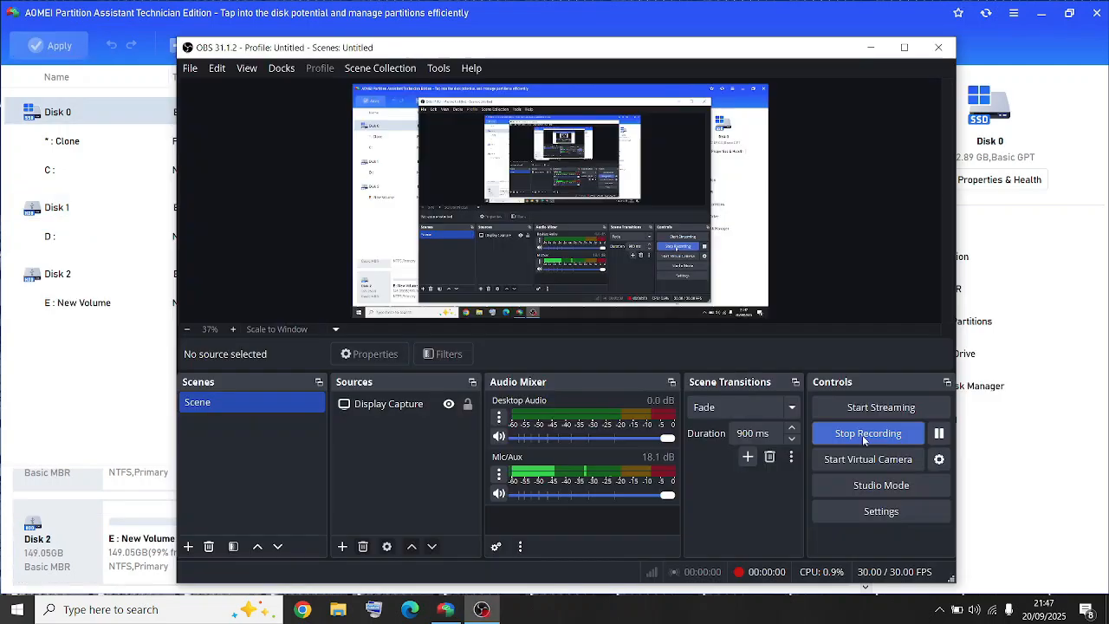
Set up a full disk clone from Disk 1 to Disk 2, accepting the wipe of the destination disk
click(873, 48)
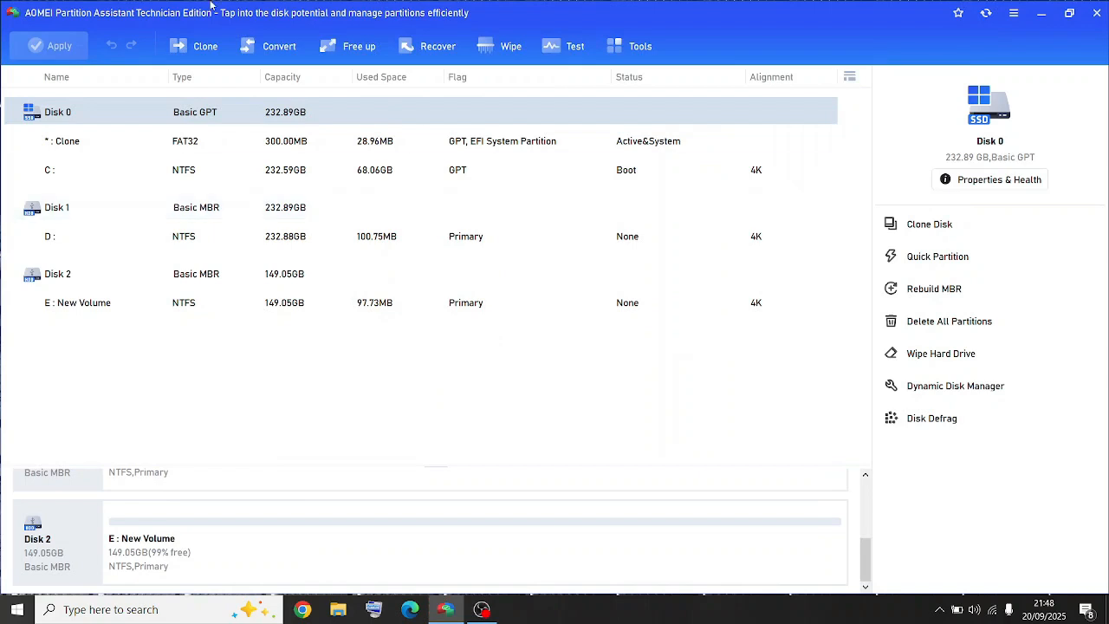
click(203, 51)
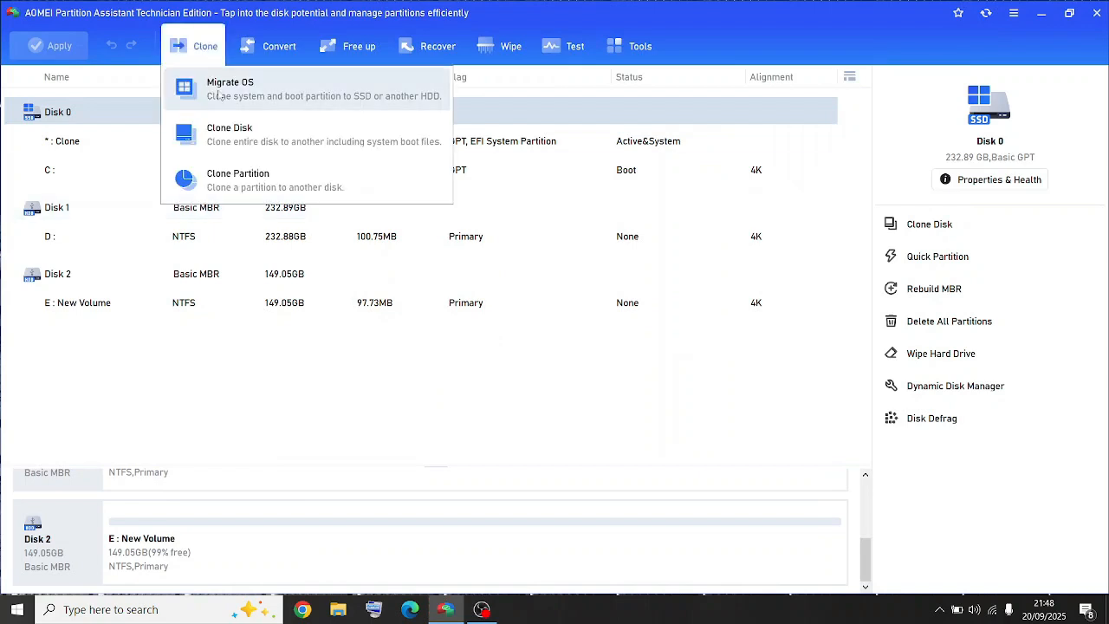
click(229, 131)
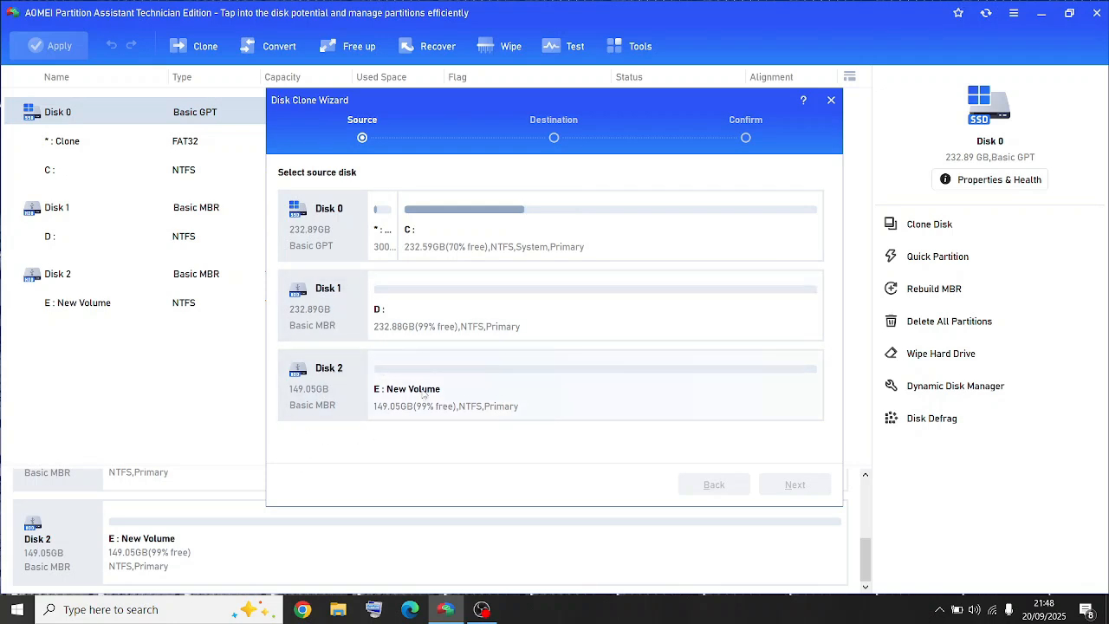
click(327, 297)
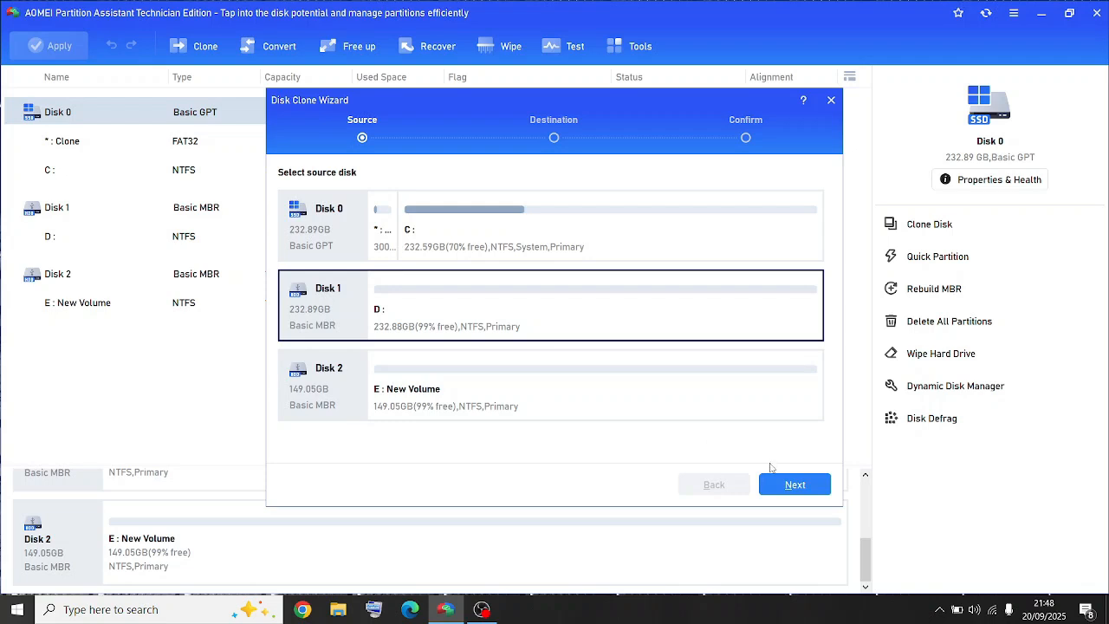
click(786, 484)
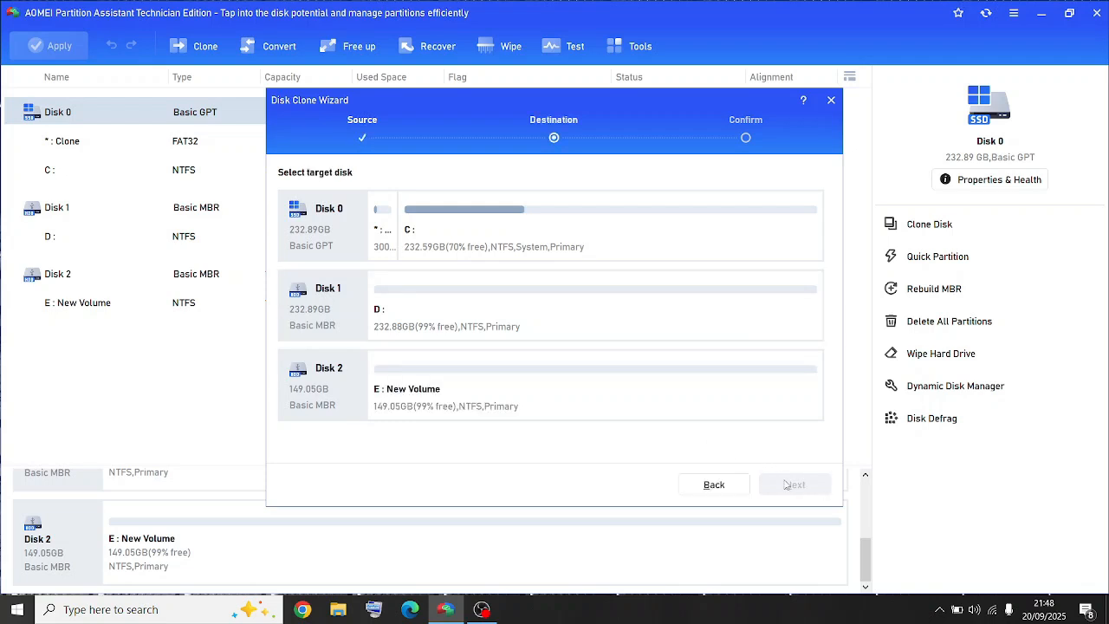
click(424, 409)
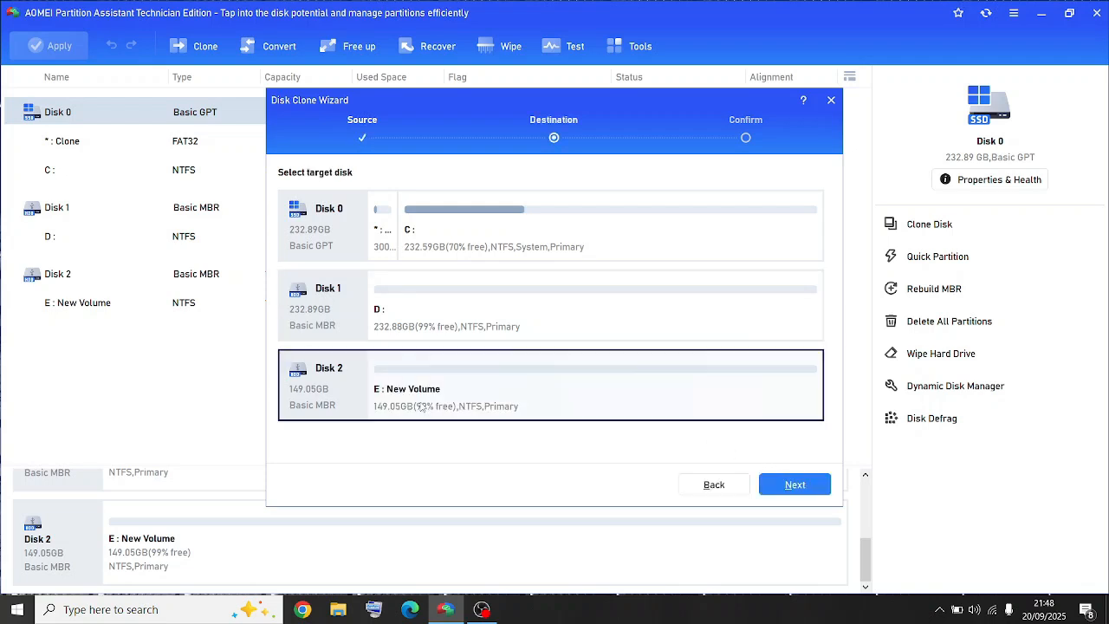
click(804, 489)
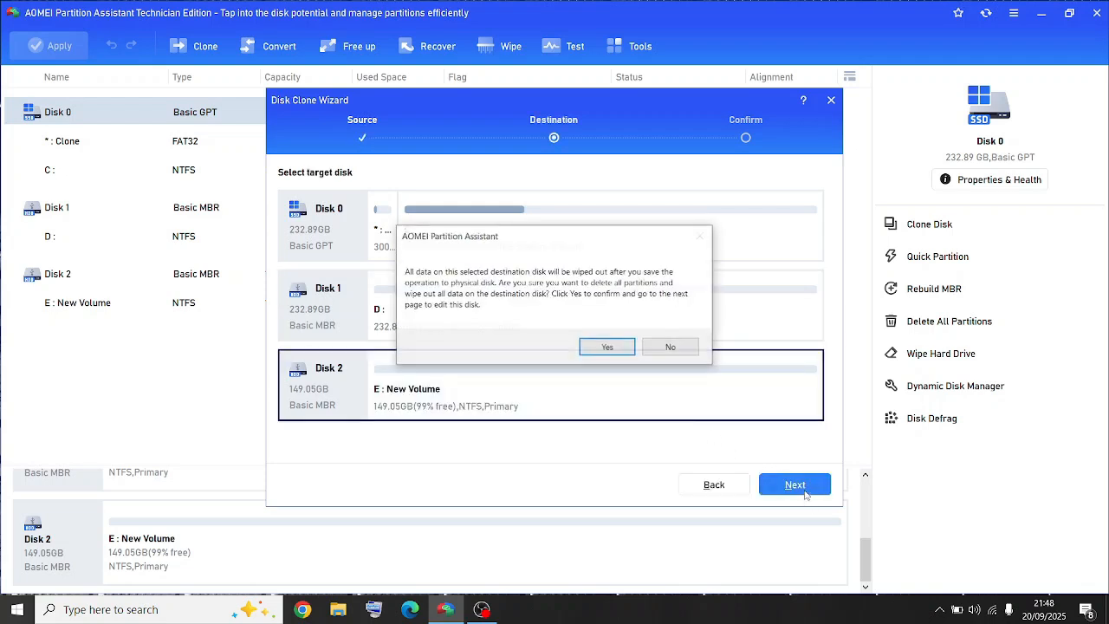
click(610, 350)
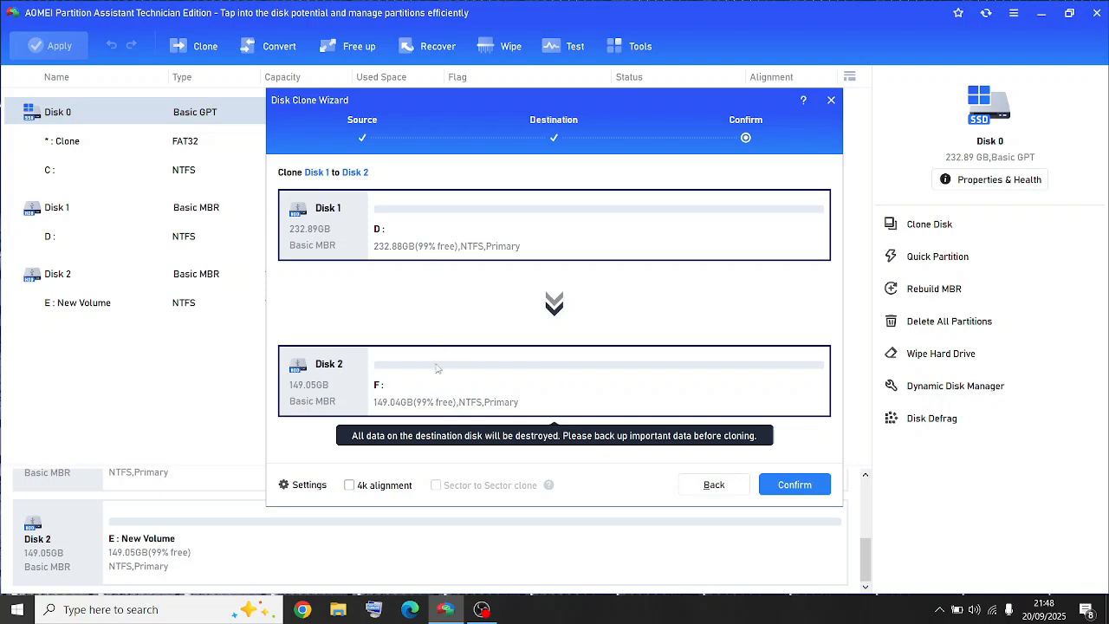
Set the disk clone to fit partitions to the entire disk and confirm the clone operation
click(307, 485)
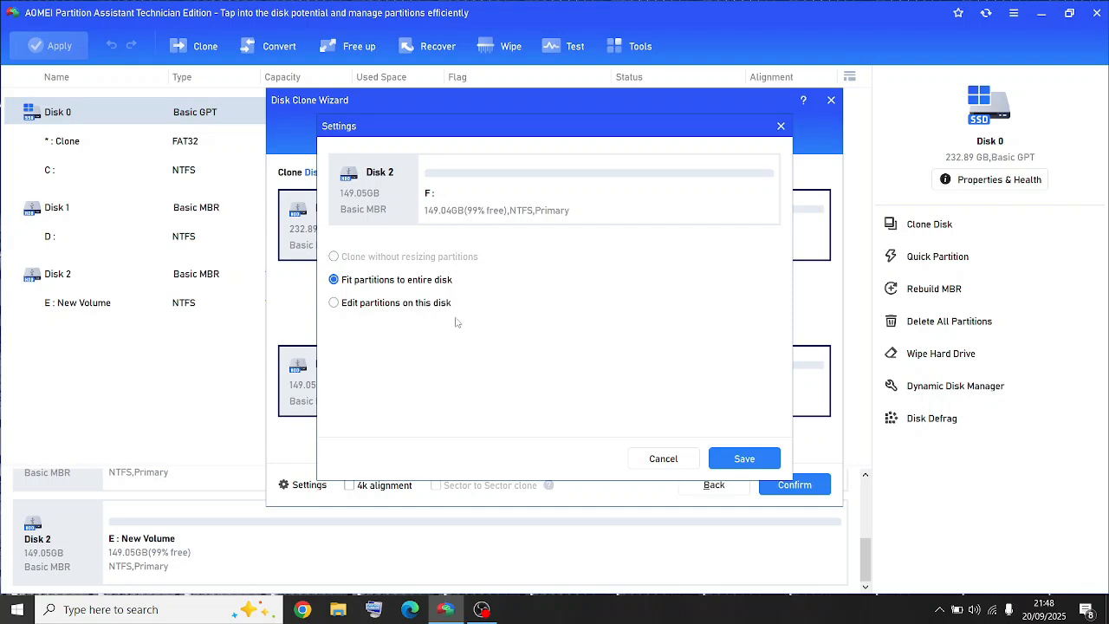
click(333, 304)
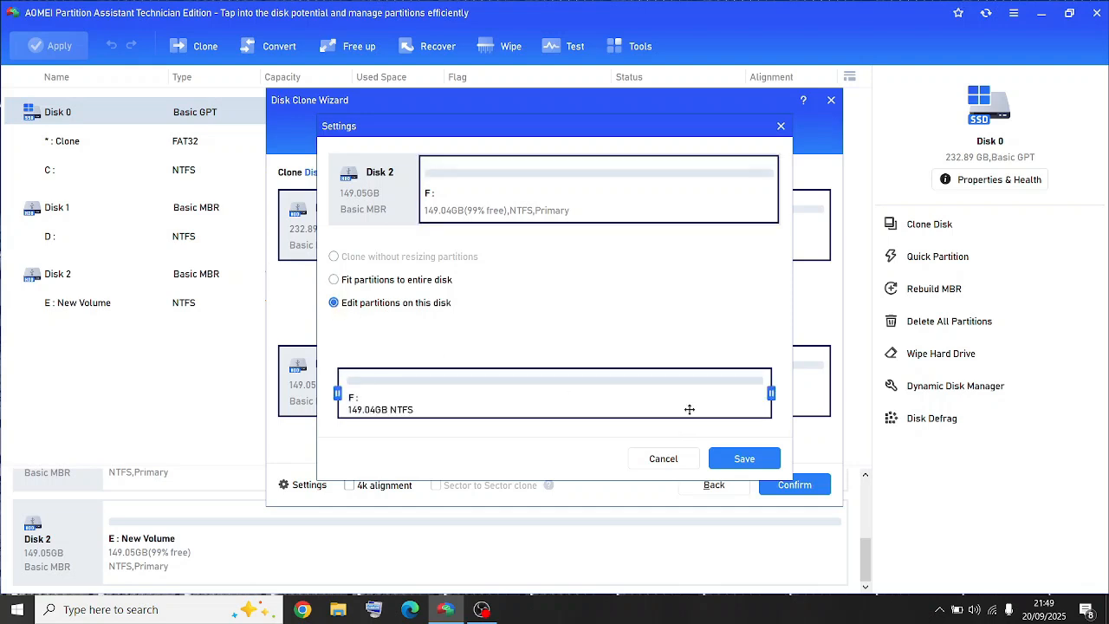
click(333, 279)
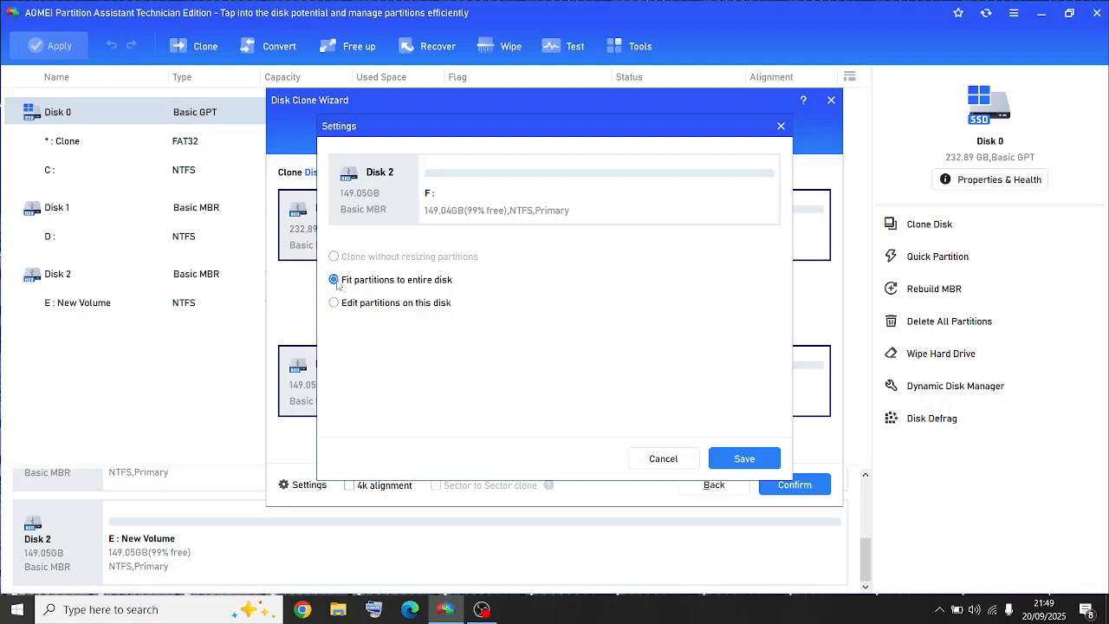
click(753, 459)
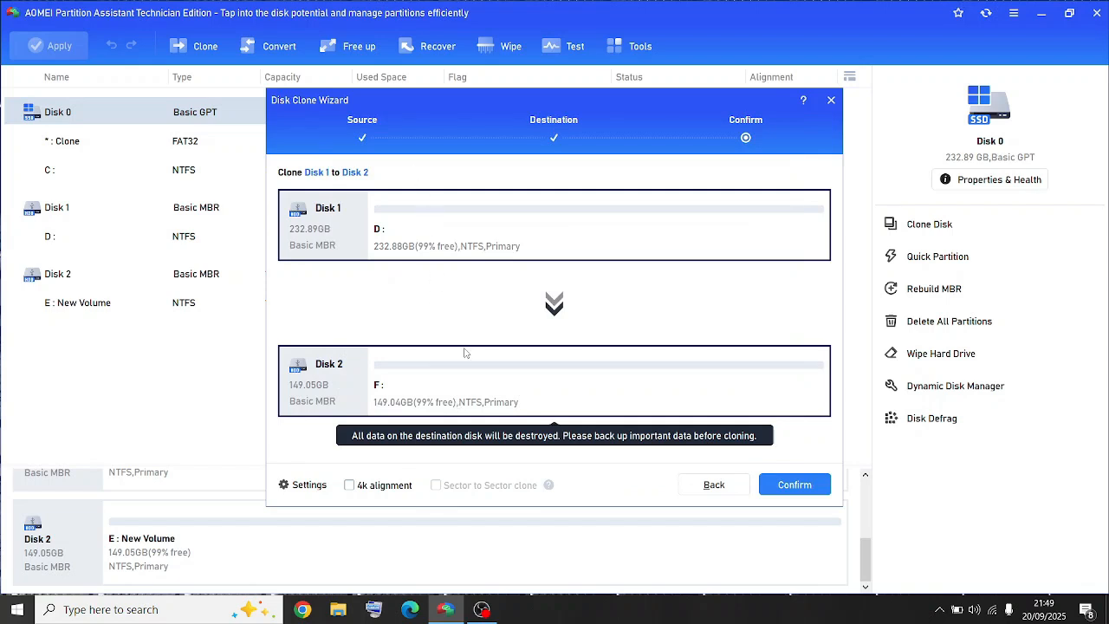
click(777, 488)
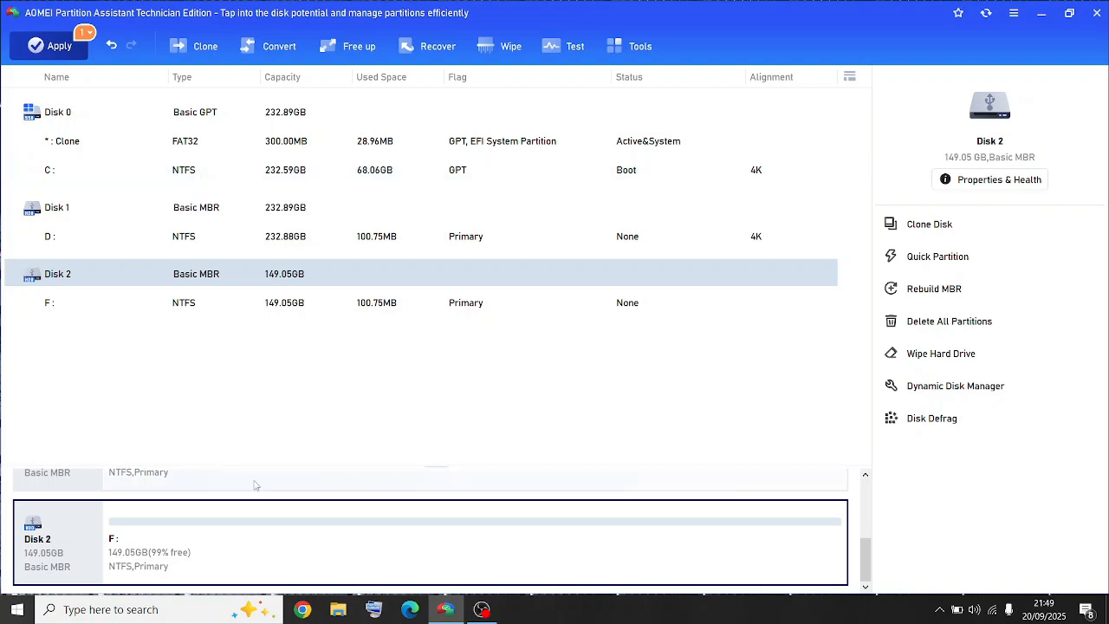
Undo the pending clone of Disk 1 to Disk 2
scroll(256, 485, up, 1)
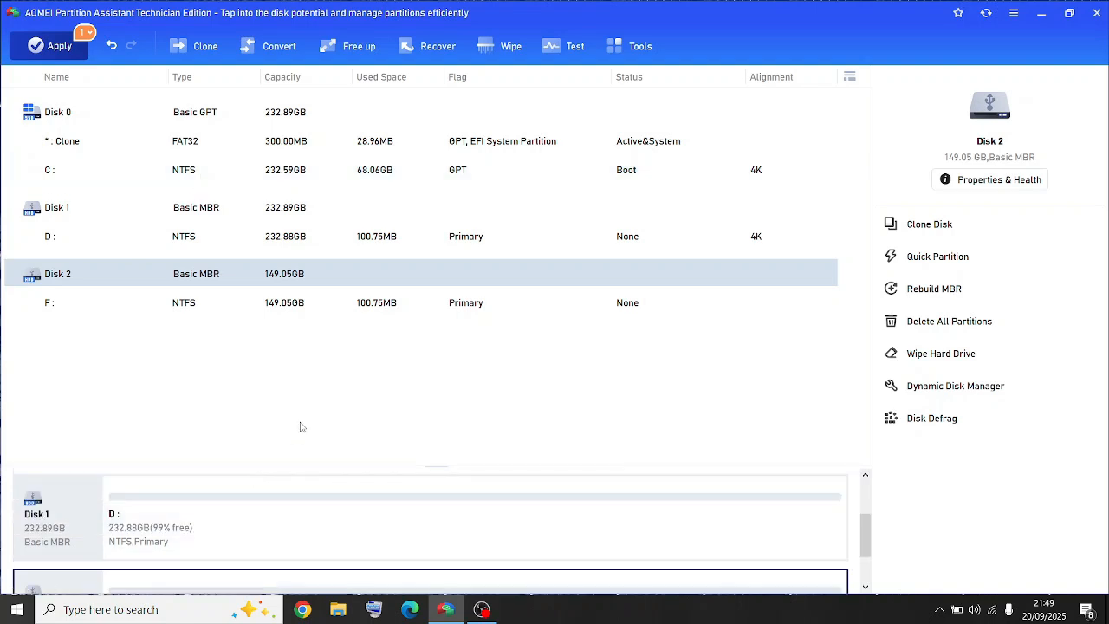
scroll(318, 547, down, 1)
scroll(318, 546, up, 2)
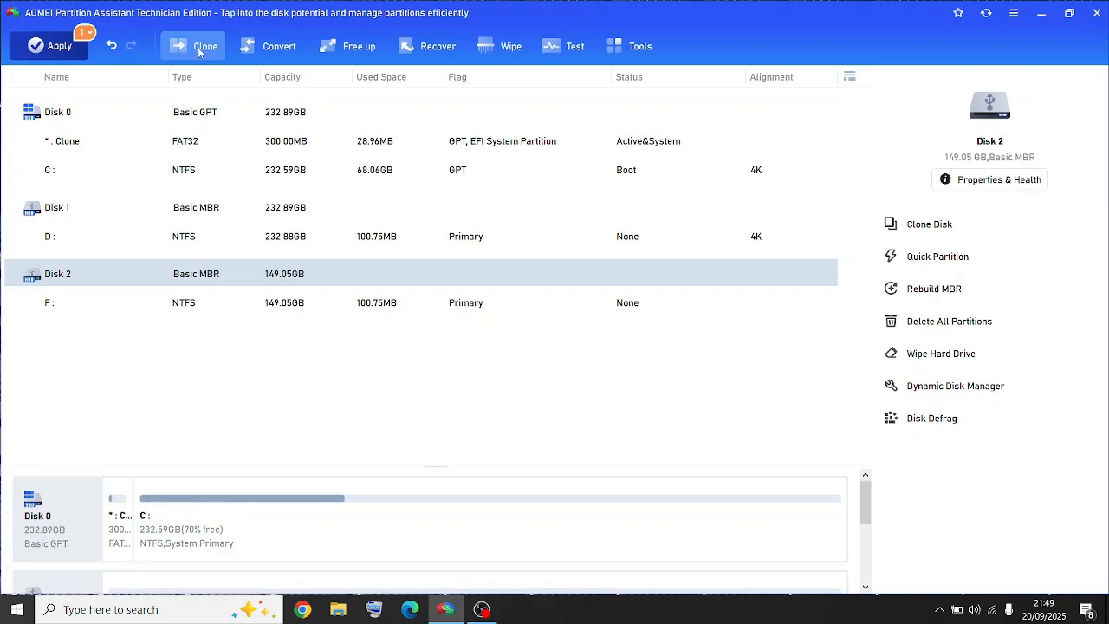
click(112, 47)
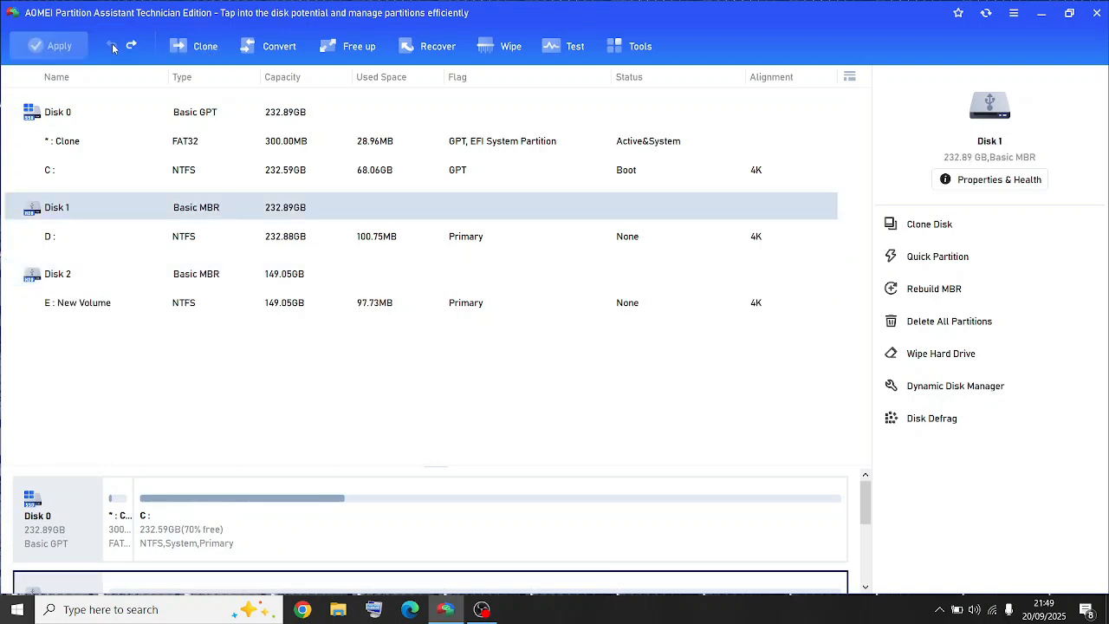
Try to clone the C: partition of Disk 0 to E: New Volume on Disk 2, closing the wizard without queuing anything
click(185, 46)
click(227, 194)
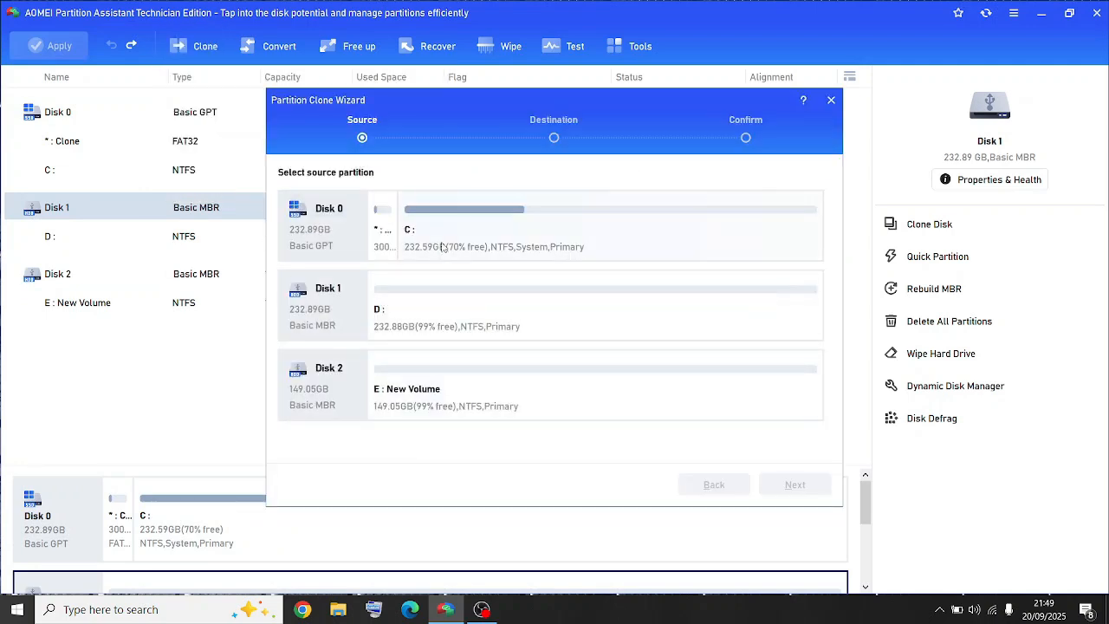
click(442, 247)
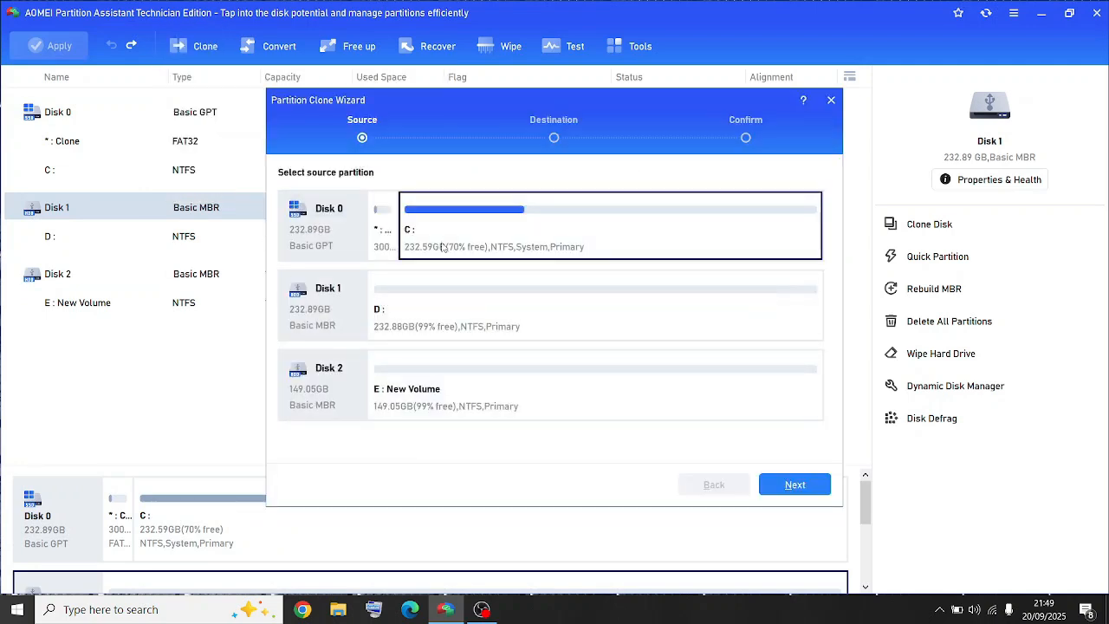
click(480, 388)
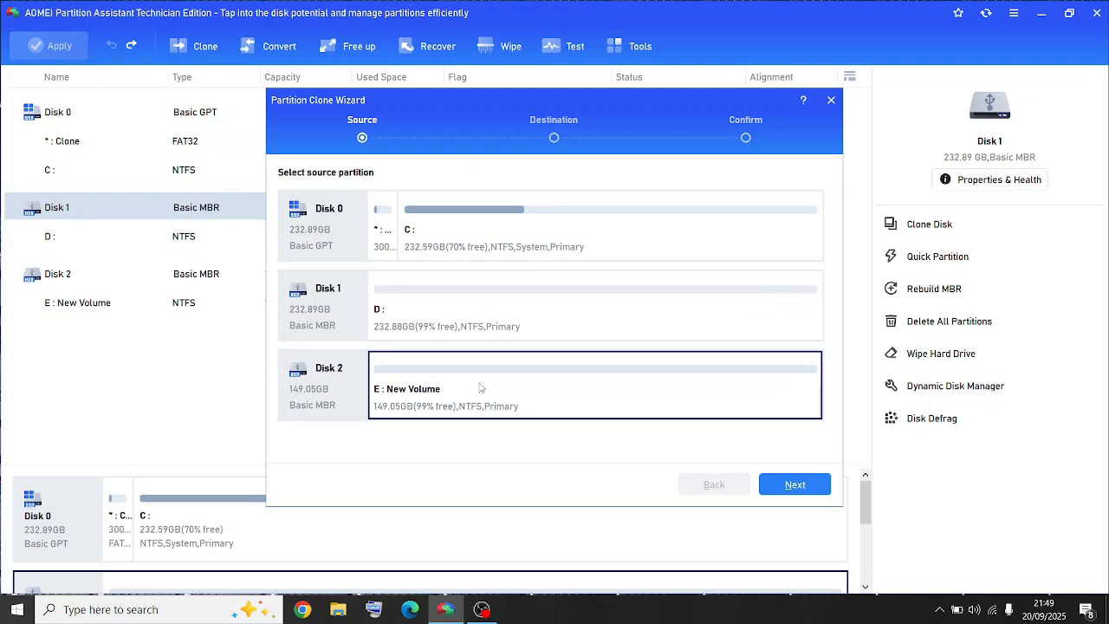
click(495, 240)
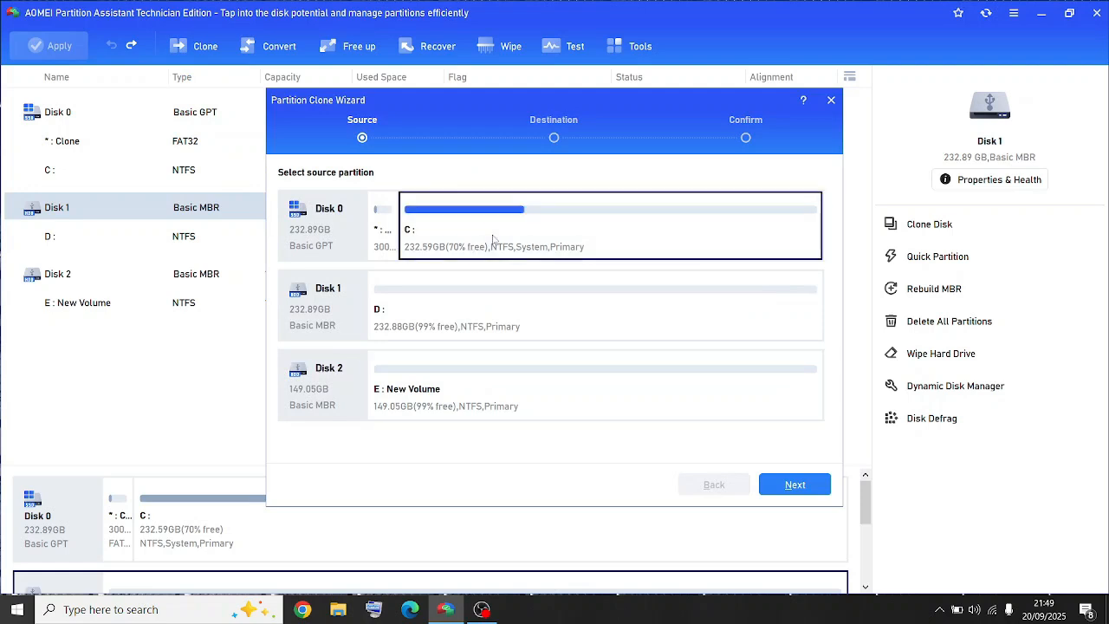
click(784, 487)
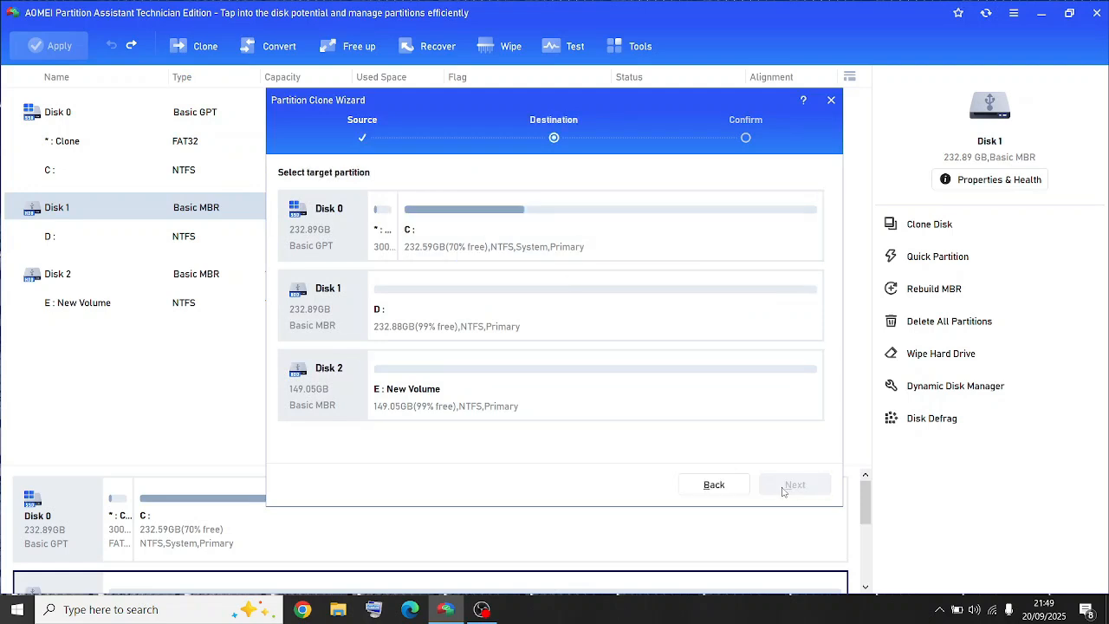
click(507, 385)
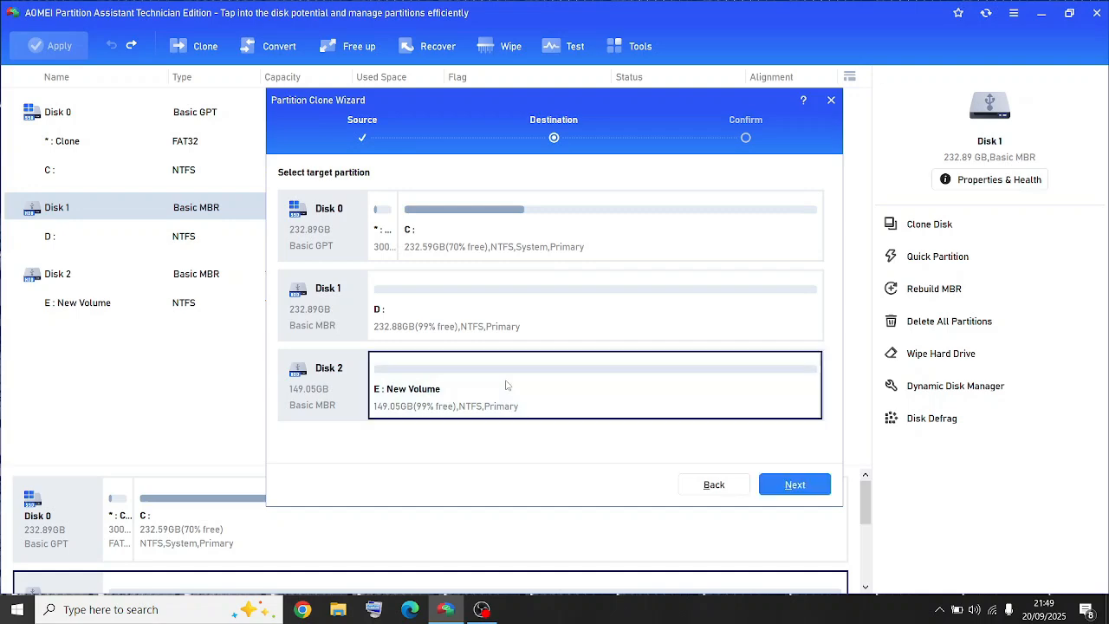
click(792, 485)
click(602, 342)
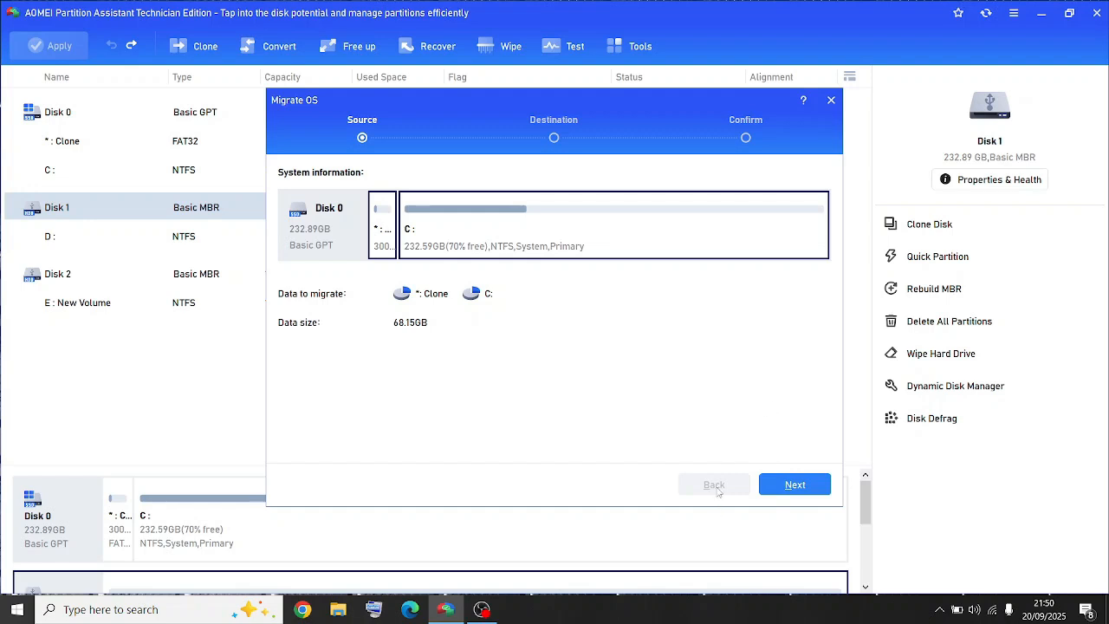
click(831, 100)
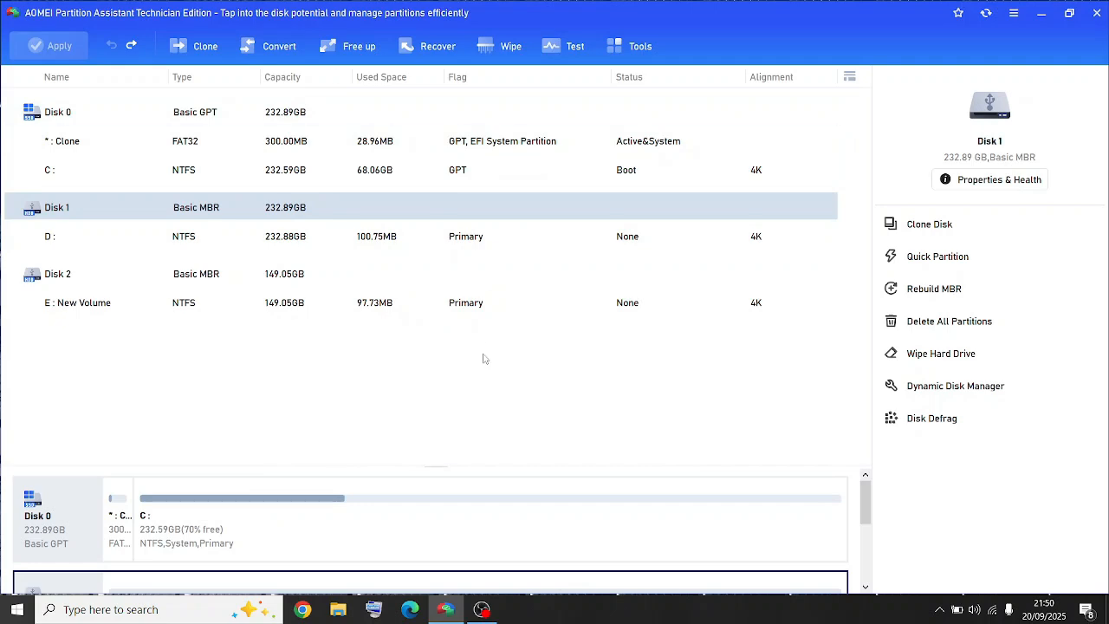
click(483, 608)
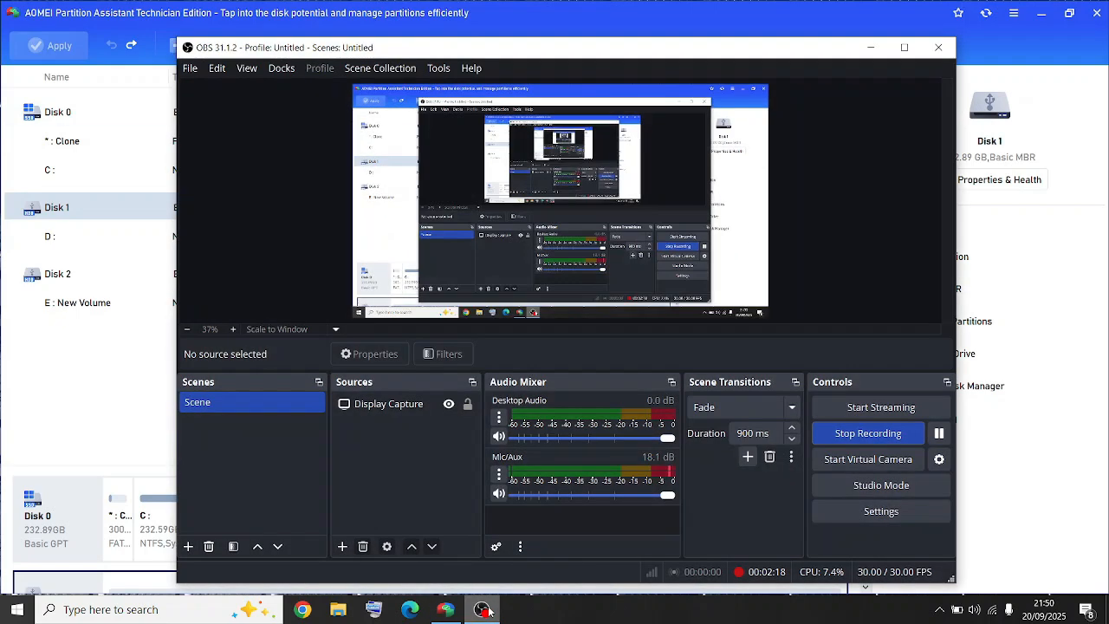